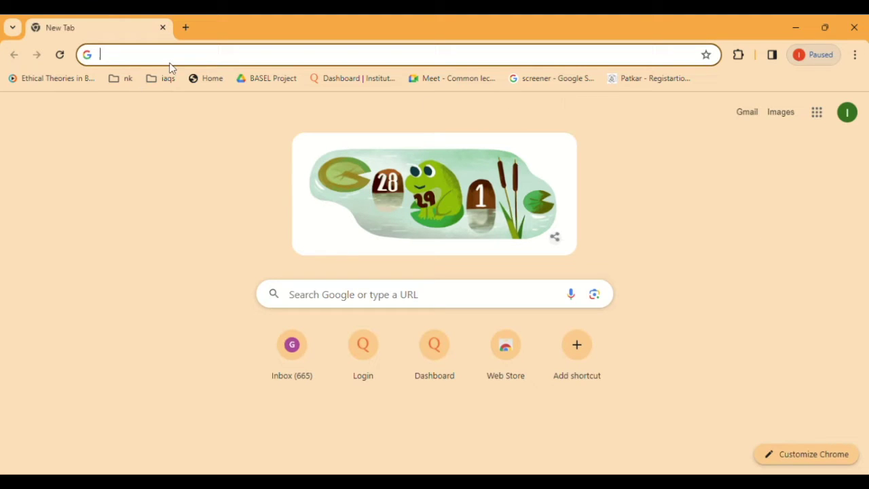
pyautogui.write('www.')
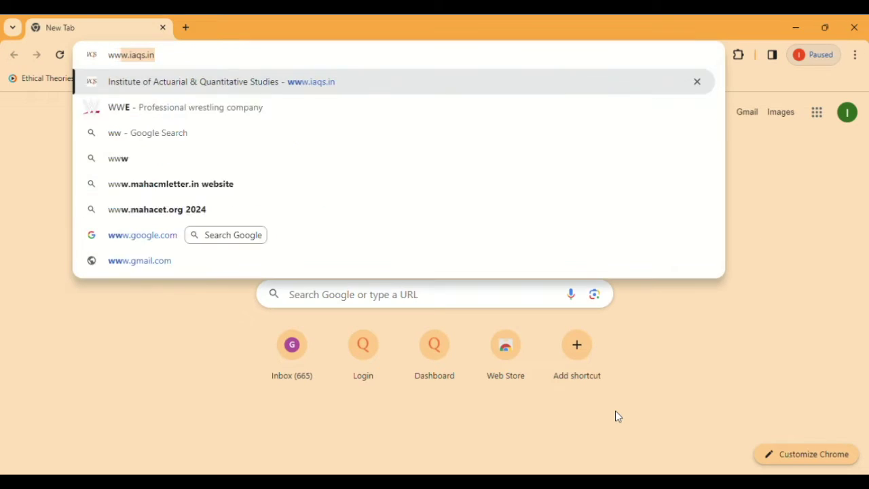
pyautogui.write('iaqs')
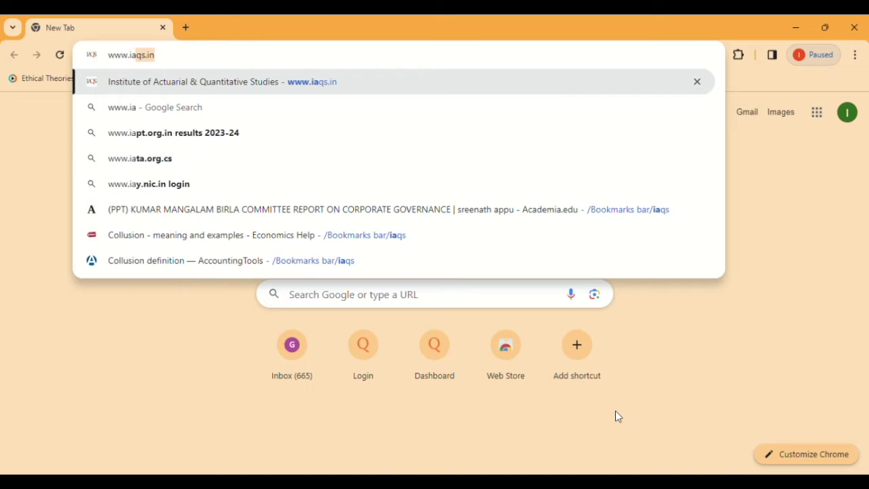
pyautogui.press('Delete')
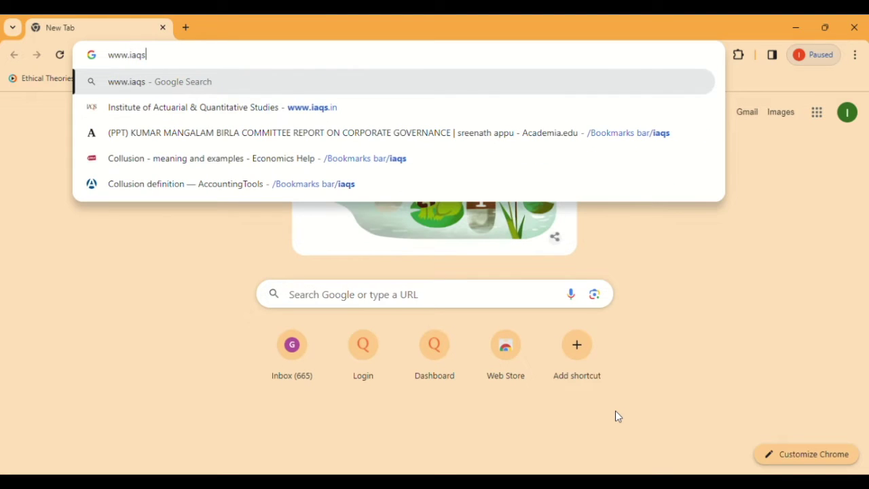
pyautogui.write('.in')
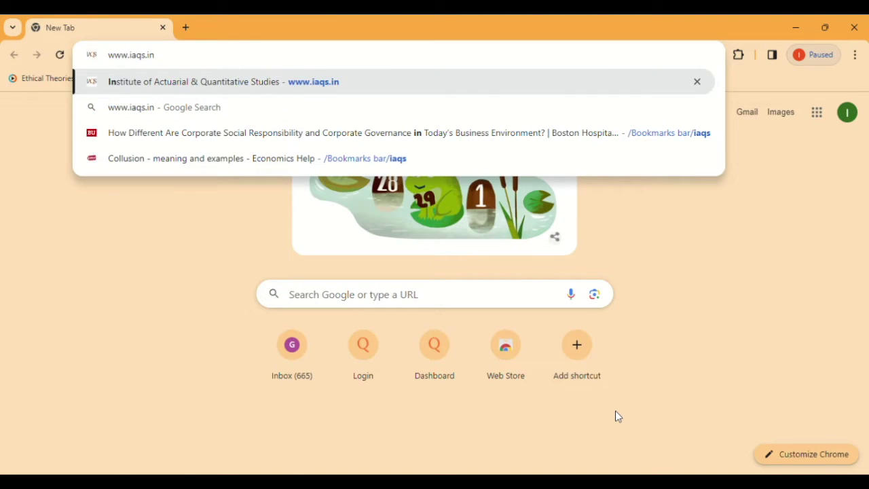
pyautogui.press('Return')
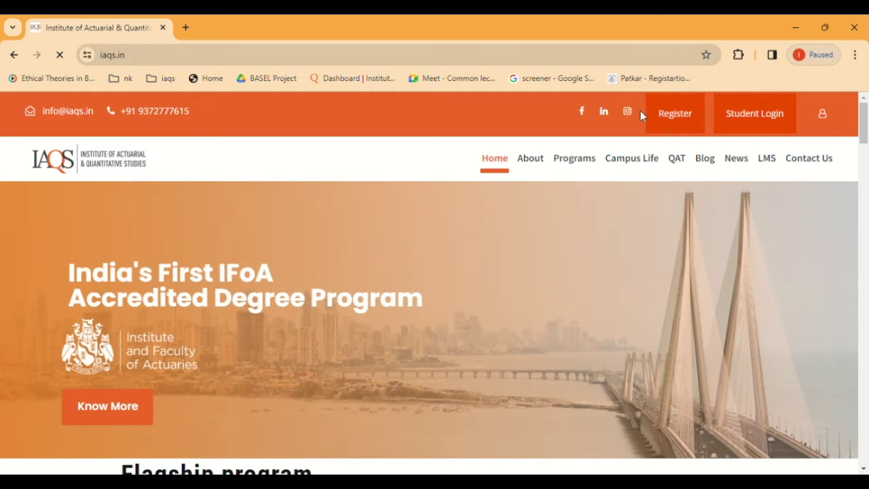
pyautogui.click(671, 121)
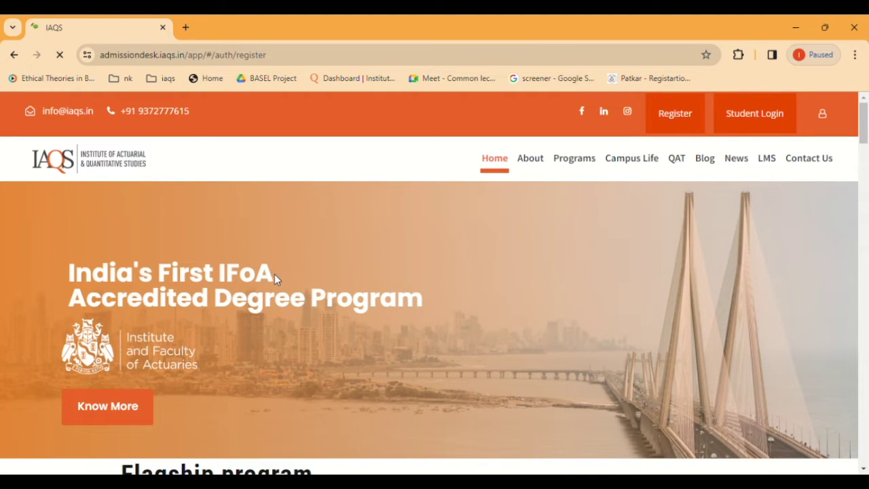
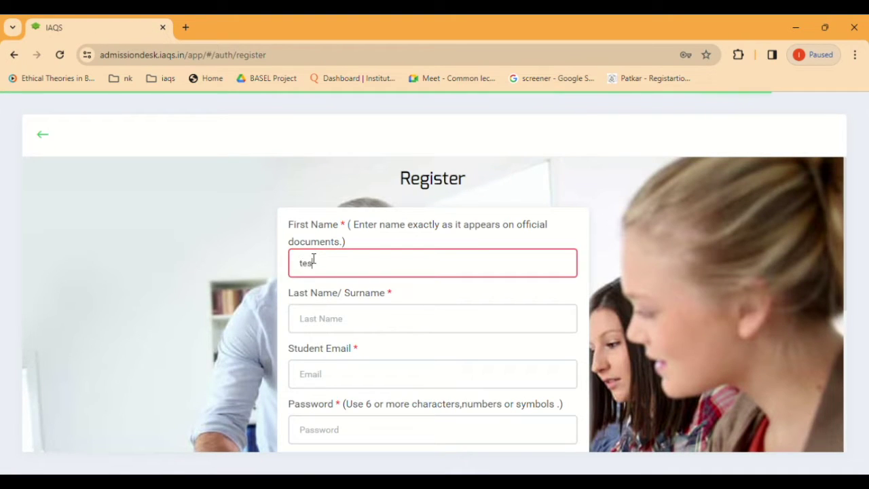
pyautogui.press('Tab')
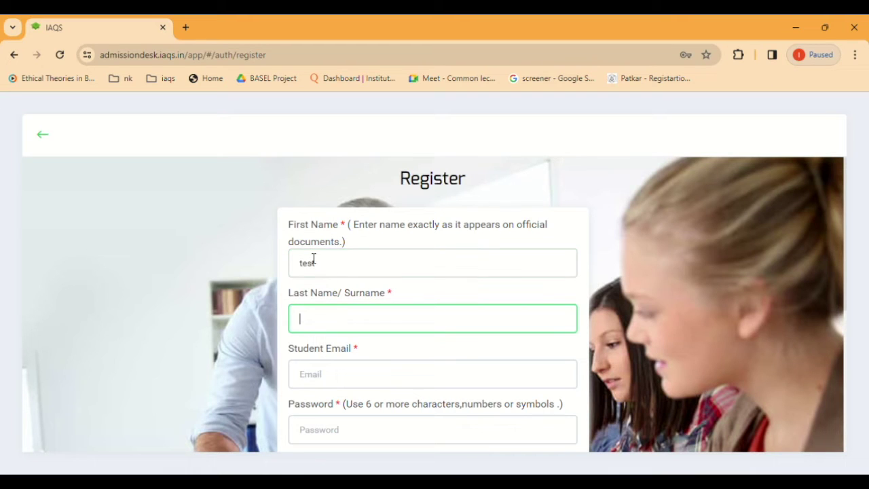
pyautogui.press('Tab')
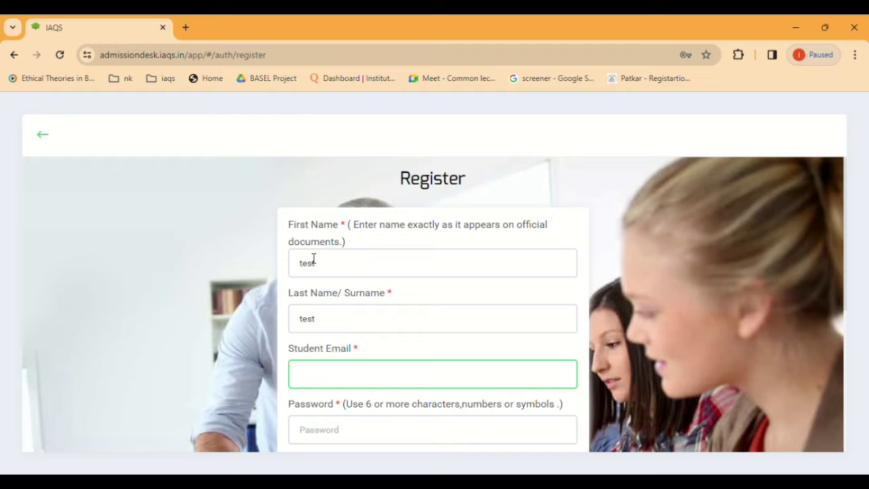
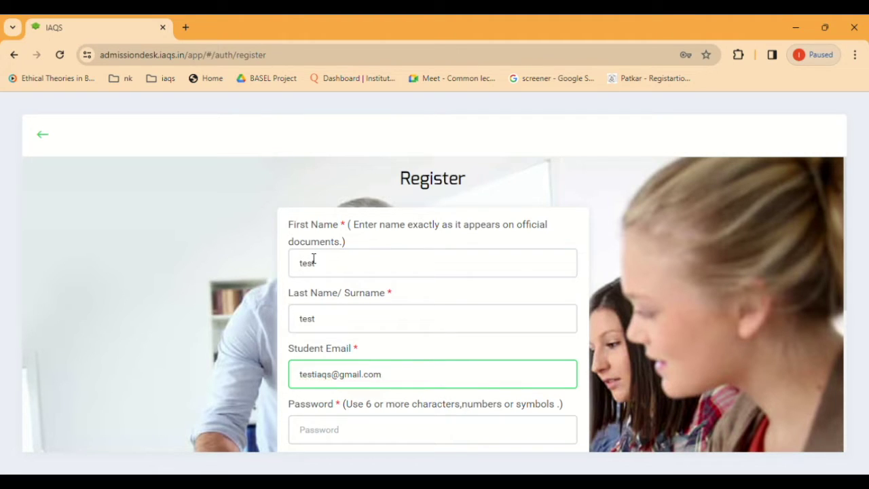
pyautogui.scroll(-2, 314, 259)
pyautogui.click(314, 316)
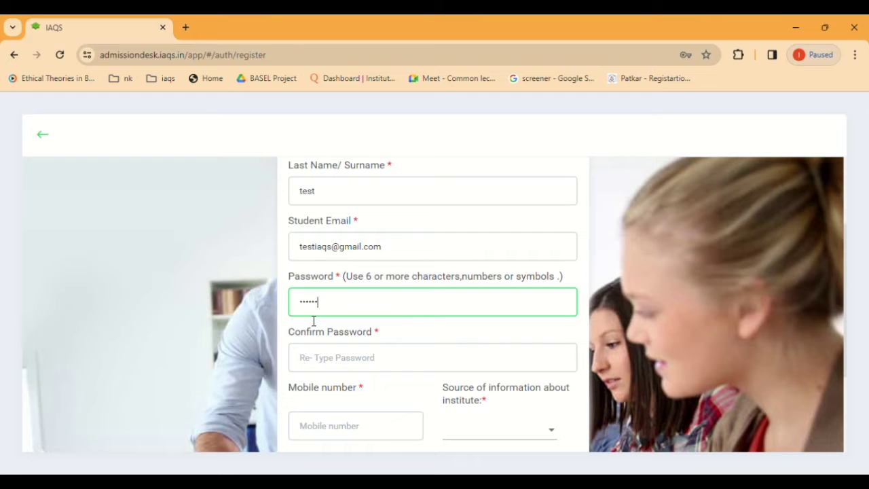
pyautogui.press('Tab')
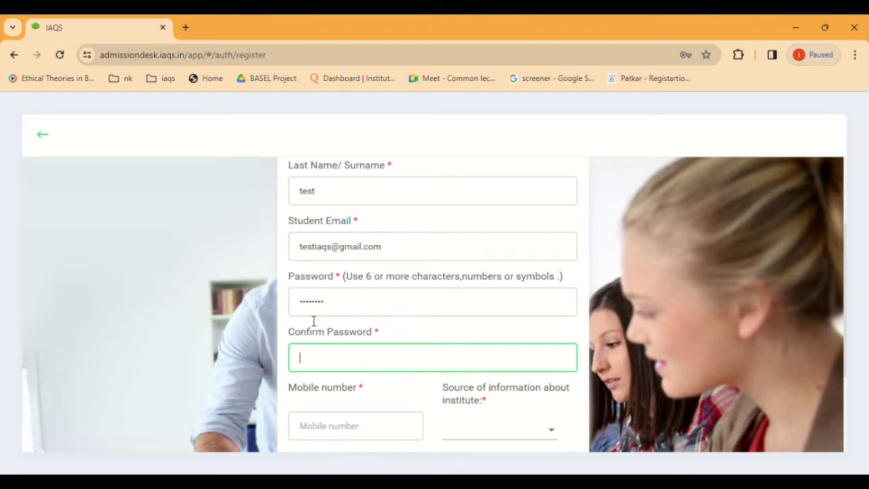
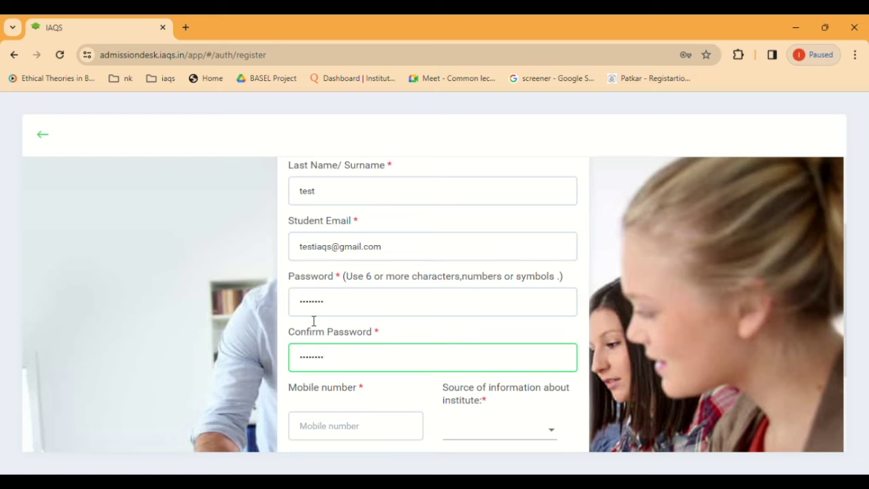
pyautogui.press('Tab')
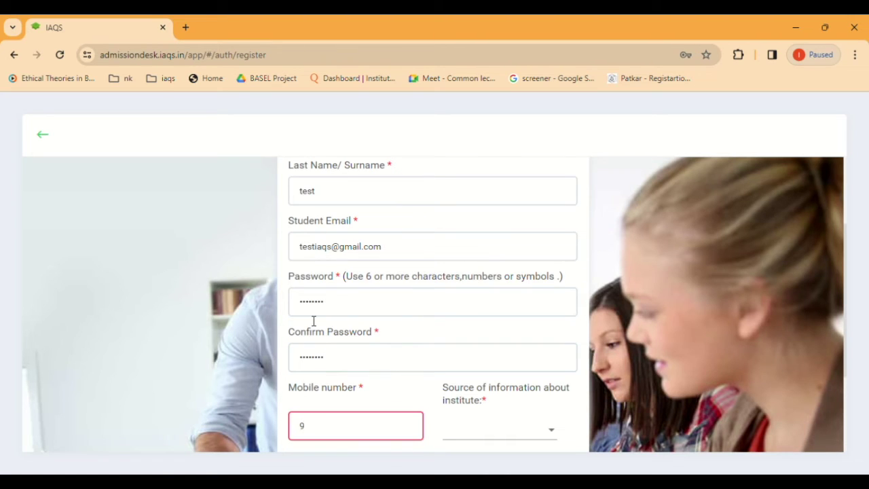
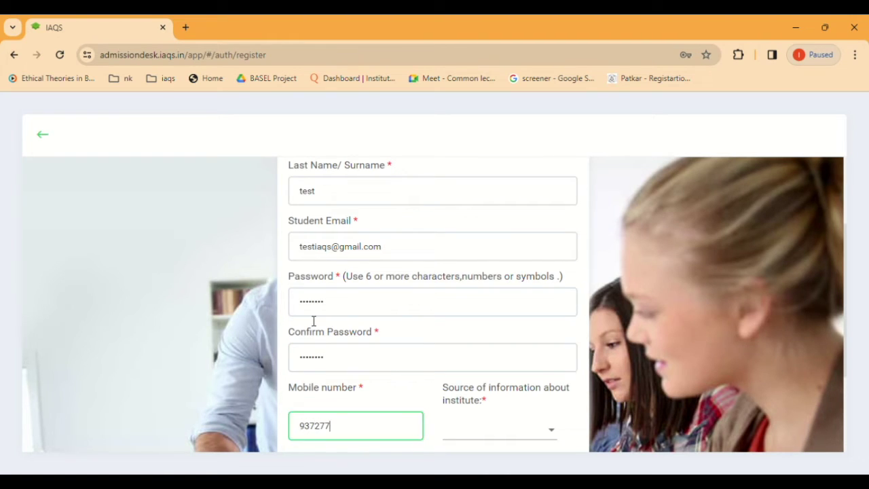
# Step: Choose Friends as the information source, enter captcha '3ac' and submit the form
pyautogui.click(504, 431)
pyautogui.click(505, 421)
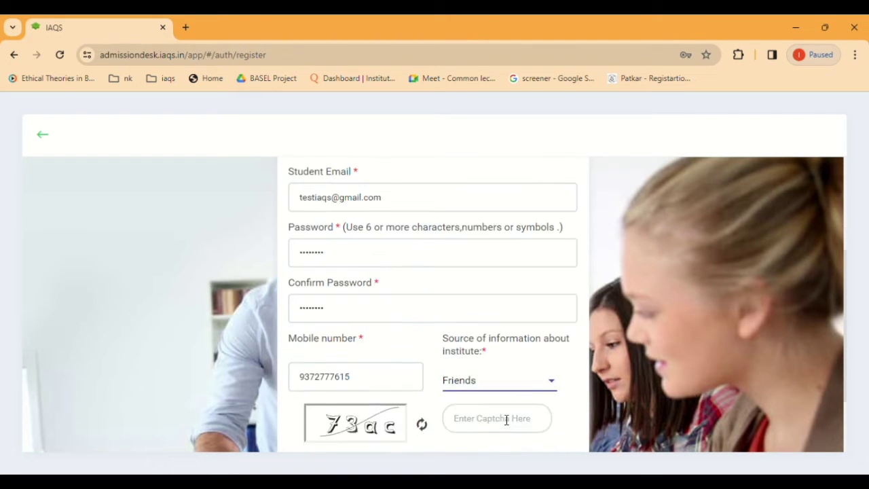
pyautogui.scroll(-2, 507, 420)
pyautogui.click(487, 334)
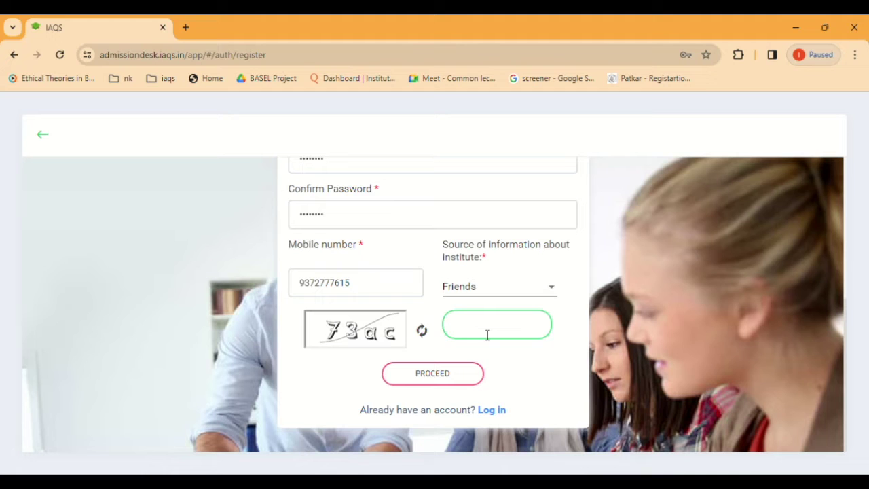
pyautogui.write('73a')
pyautogui.write('c')
pyautogui.click(473, 384)
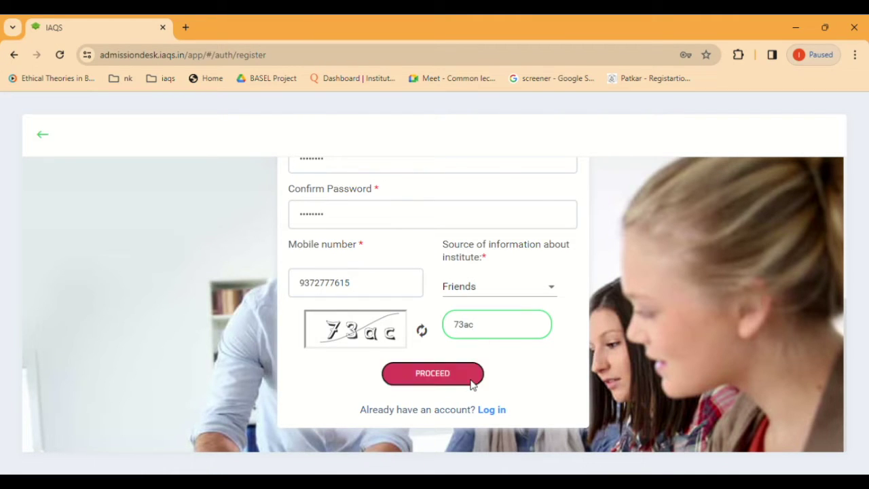
# Step: Accept the terms, privacy policy and cookies, register the account, and dismiss the success message
pyautogui.click(278, 302)
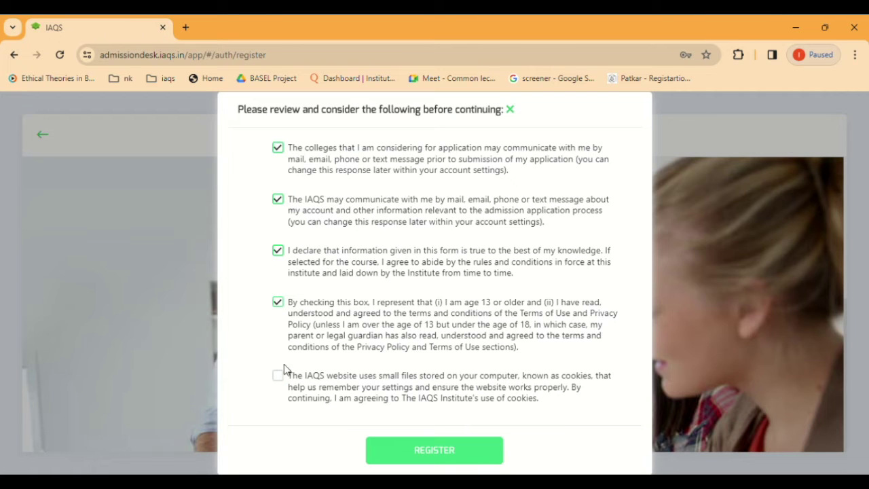
pyautogui.click(280, 375)
pyautogui.click(399, 458)
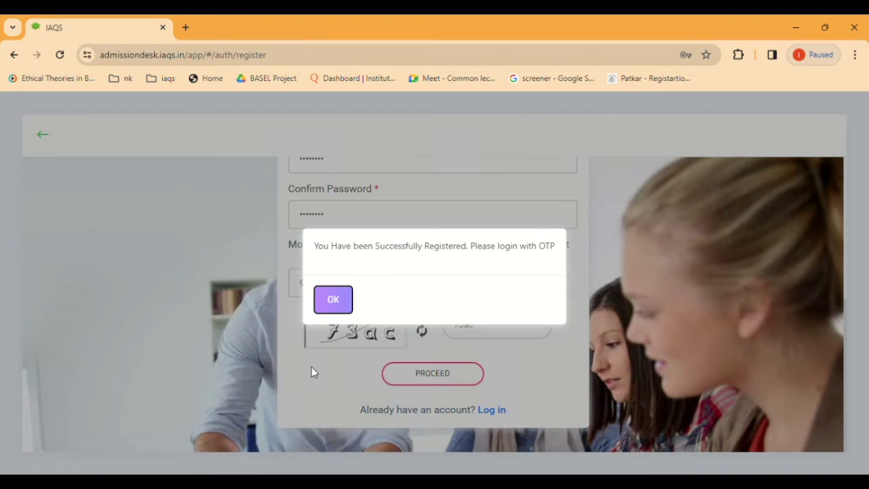
pyautogui.click(322, 306)
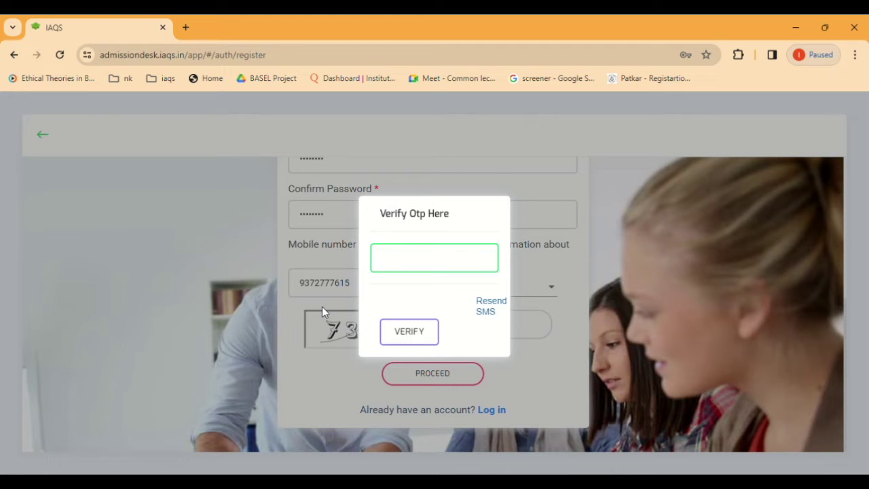
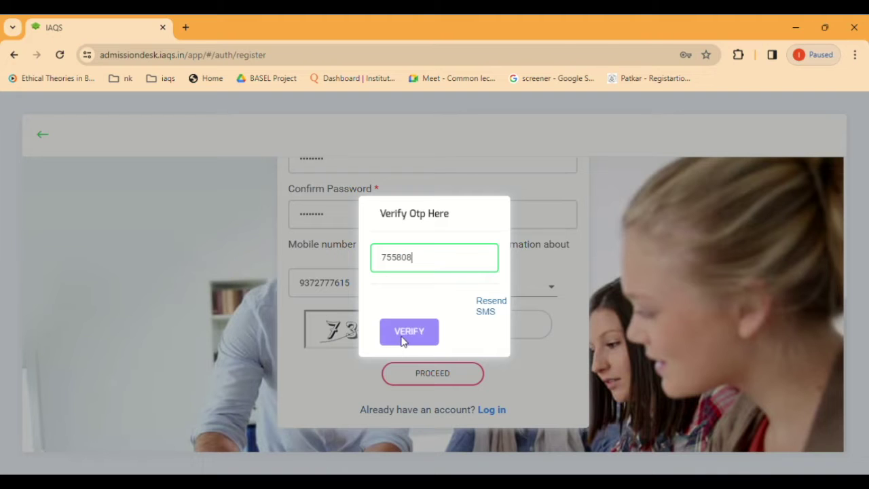
pyautogui.click(403, 341)
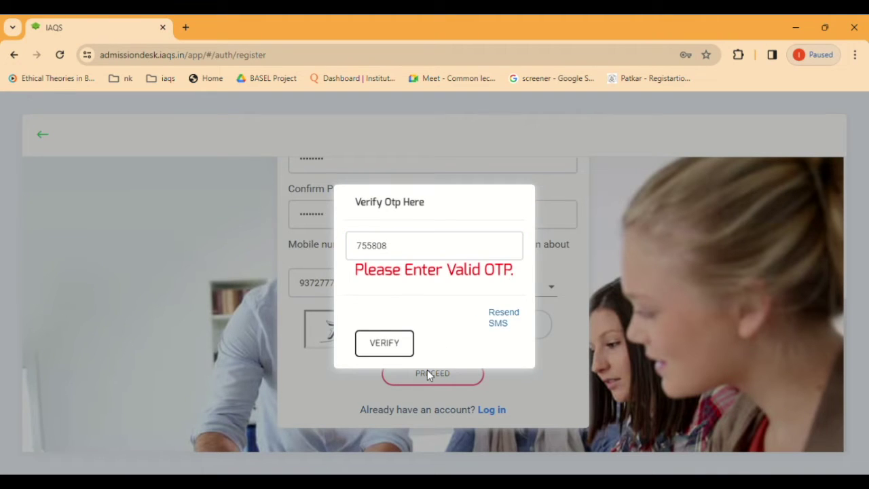
pyautogui.click(407, 351)
pyautogui.doubleClick(401, 255)
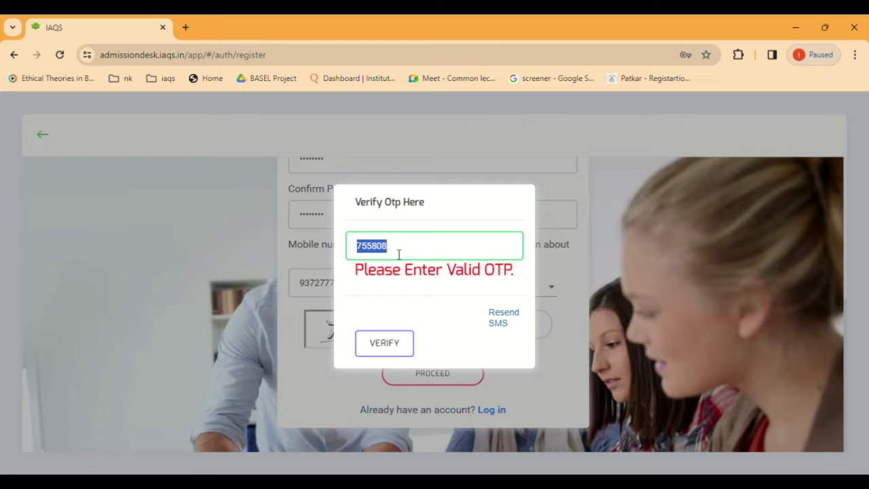
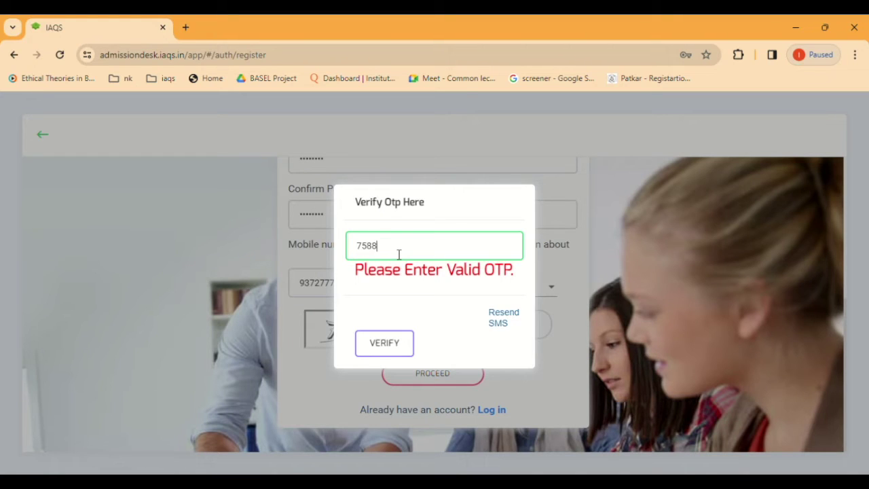
pyautogui.click(404, 343)
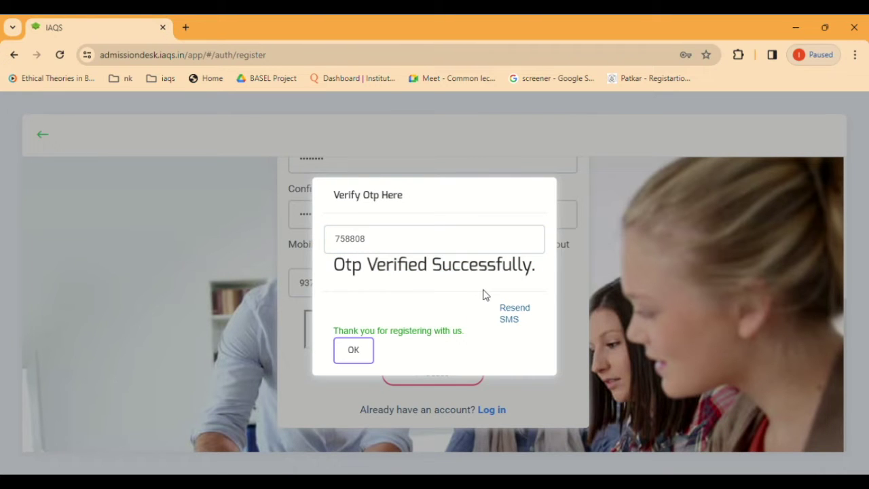
pyautogui.click(358, 351)
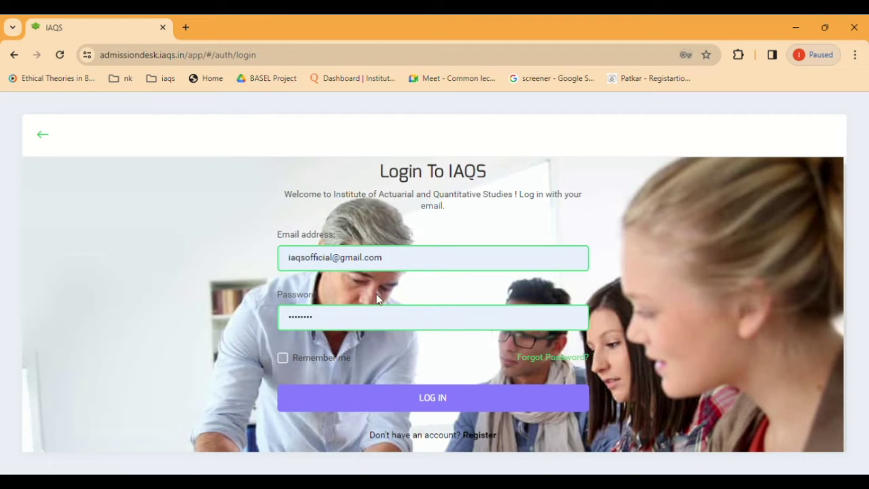
pyautogui.tripleClick(395, 266)
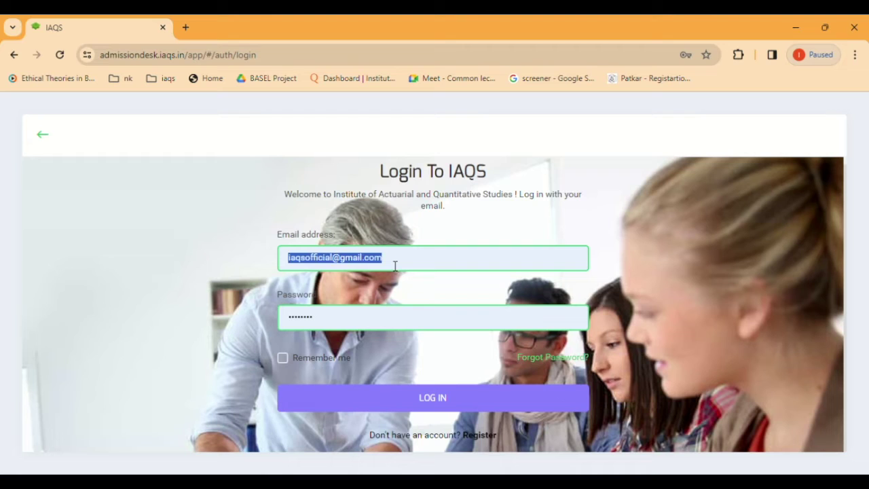
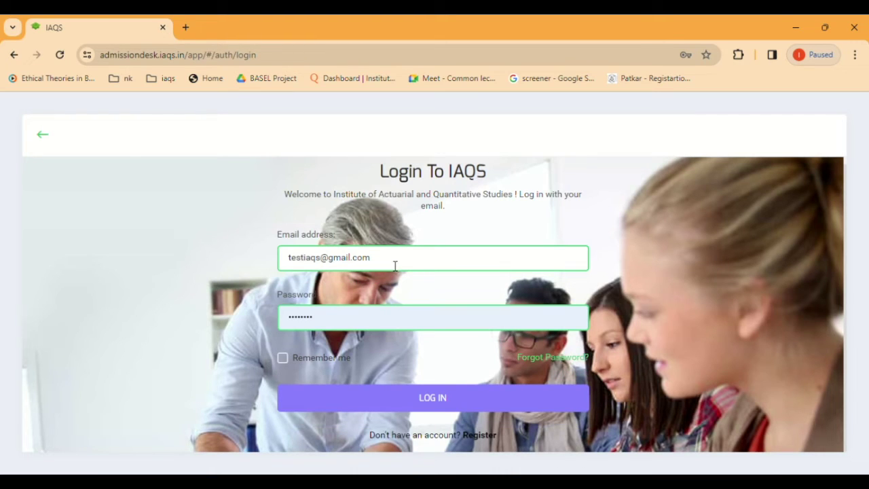
pyautogui.click(389, 326)
pyautogui.press('BackSpace')
pyautogui.press('BackSpace')
pyautogui.press('BackSpace')
pyautogui.press('BackSpace')
pyautogui.press('BackSpace')
pyautogui.press('BackSpace')
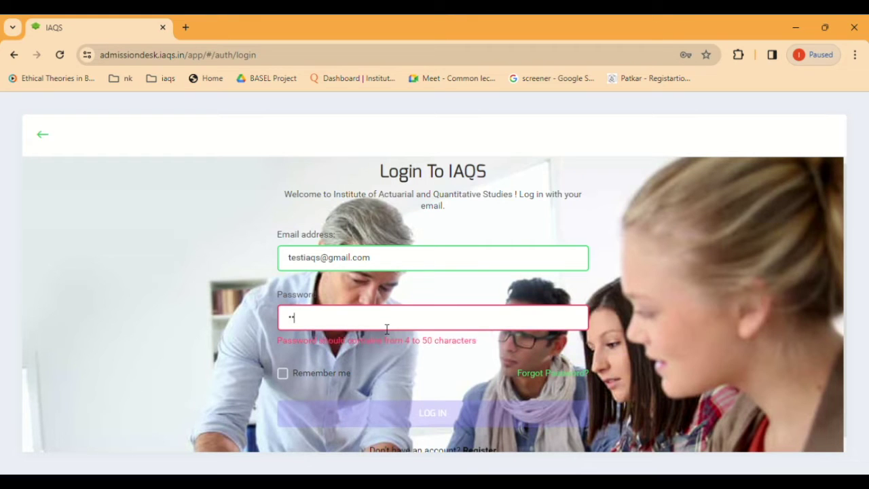
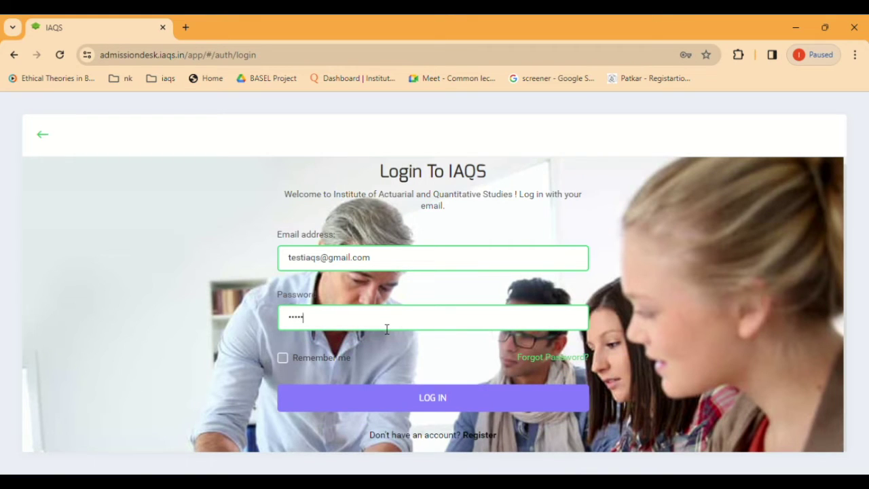
pyautogui.click(395, 391)
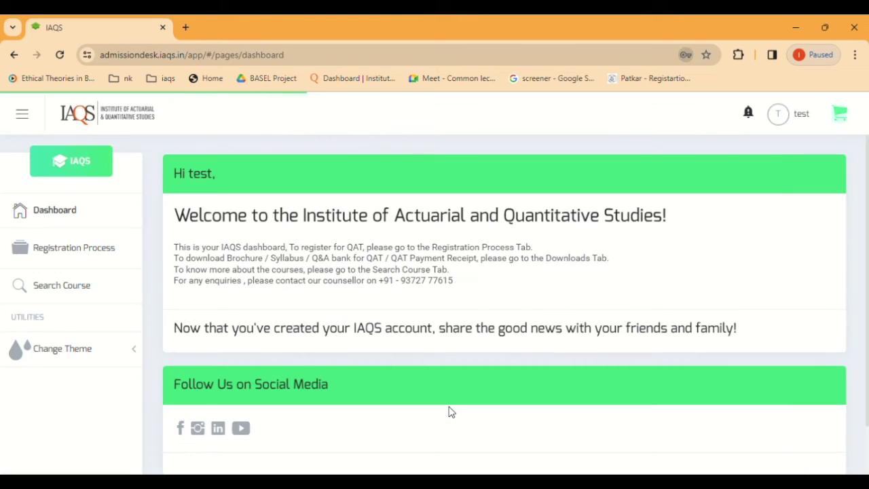
# Step: Apply for the B.Sc. course, answering No to the ACET question
pyautogui.click(93, 251)
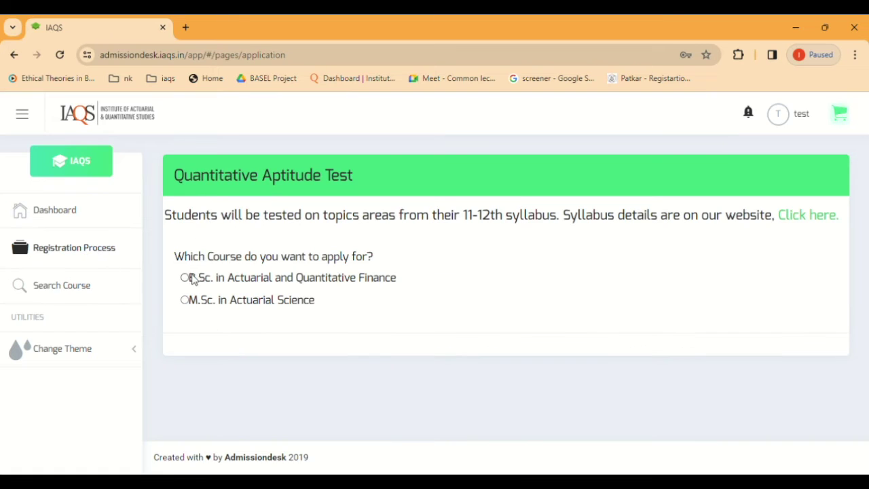
pyautogui.click(185, 278)
pyautogui.click(533, 322)
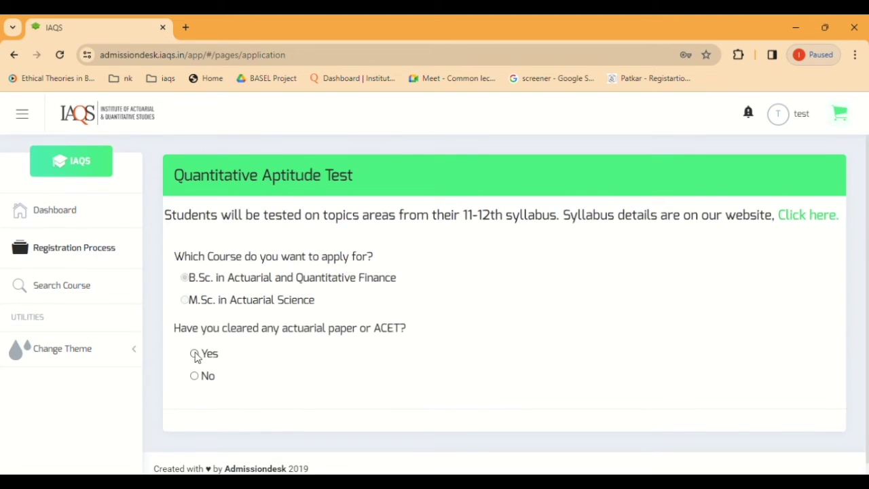
pyautogui.click(194, 375)
pyautogui.click(533, 325)
# Step: Start paying the registration fee and proceed to the payment gateway
pyautogui.click(460, 433)
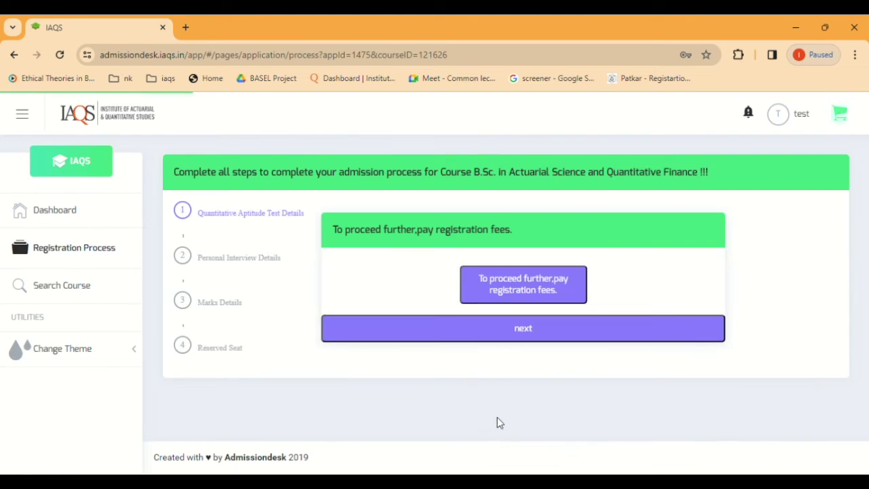
pyautogui.click(534, 292)
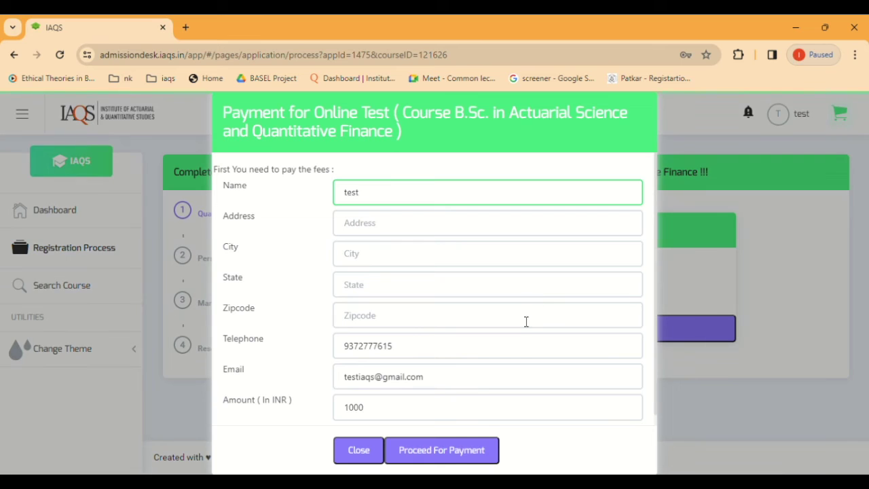
pyautogui.click(453, 458)
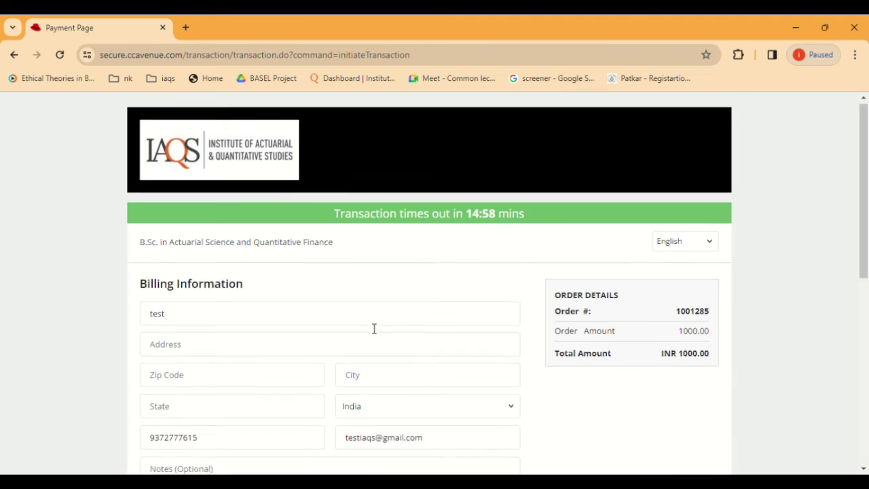
# Step: Enter billing address 'all india local self government', city mumbai, zip 40006 and state
pyautogui.scroll(-1, 367, 319)
pyautogui.click(351, 288)
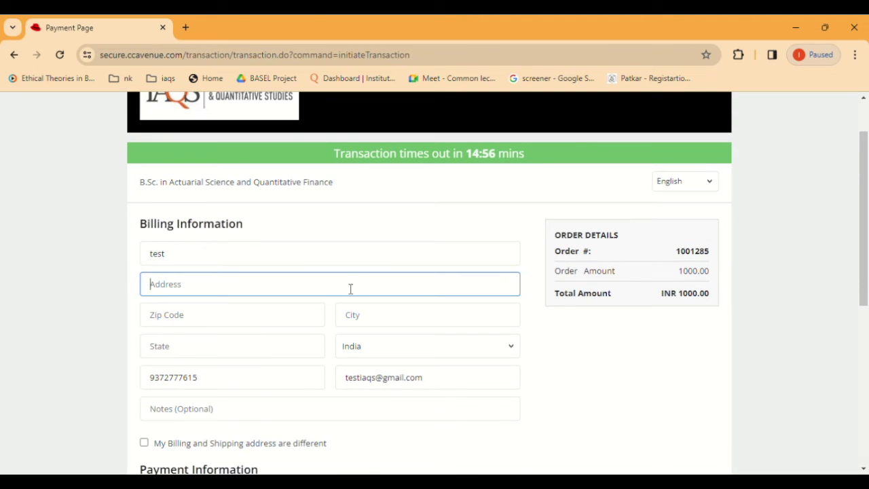
pyautogui.write('all')
pyautogui.write(' india ')
pyautogui.write('local se')
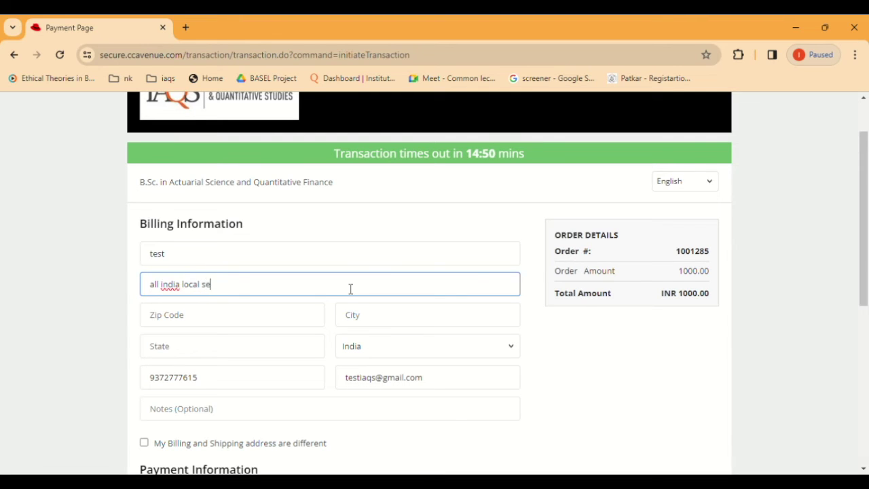
pyautogui.write('lf gover')
pyautogui.write('nment')
pyautogui.click(356, 316)
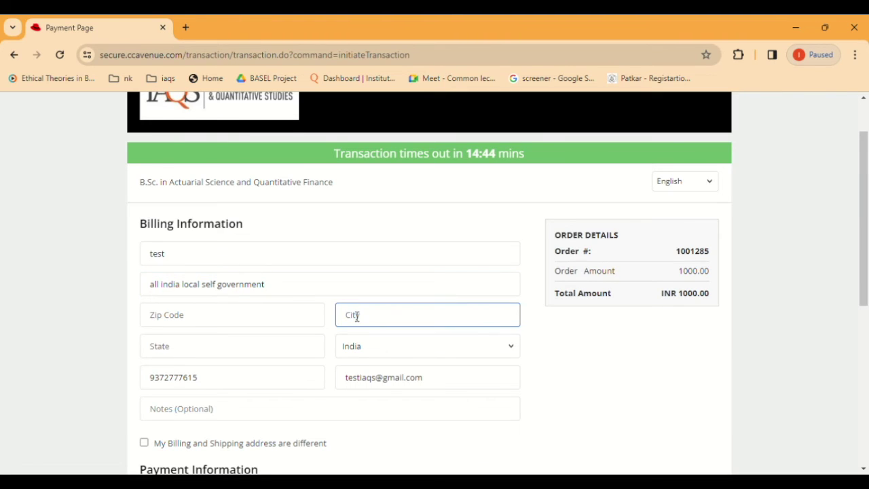
pyautogui.write('mumbai')
pyautogui.click(271, 325)
pyautogui.write('4')
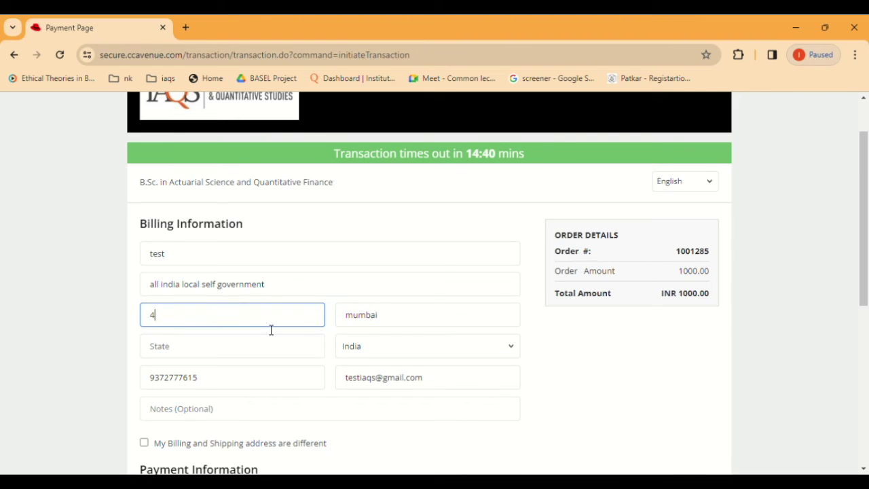
pyautogui.write('00061')
pyautogui.click(258, 356)
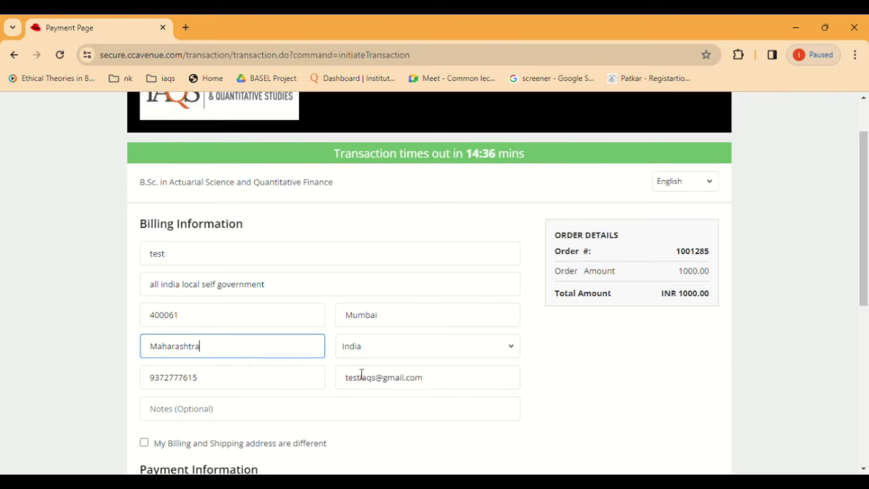
pyautogui.scroll(-2, 315, 405)
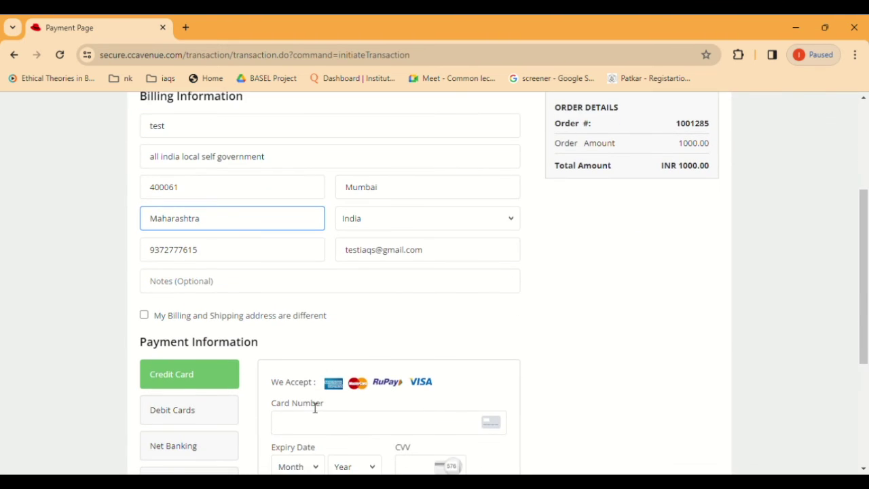
pyautogui.scroll(-1, 314, 407)
pyautogui.scroll(-1, 314, 408)
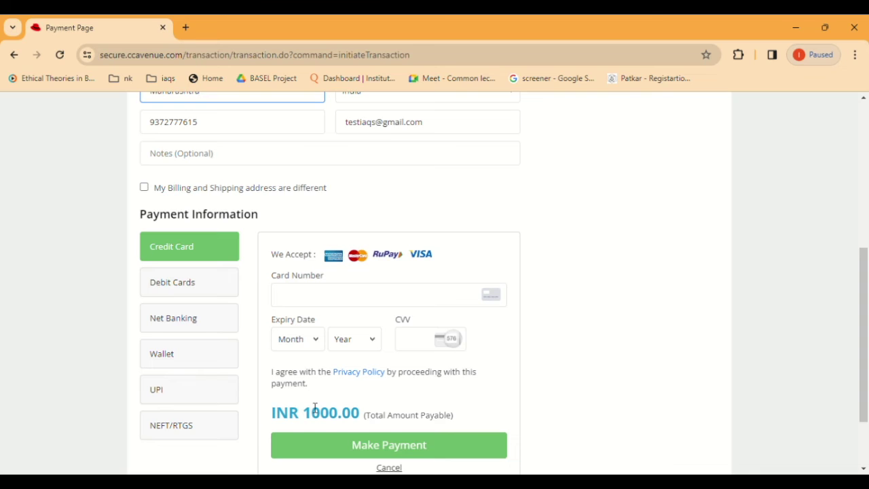
pyautogui.scroll(-1, 315, 408)
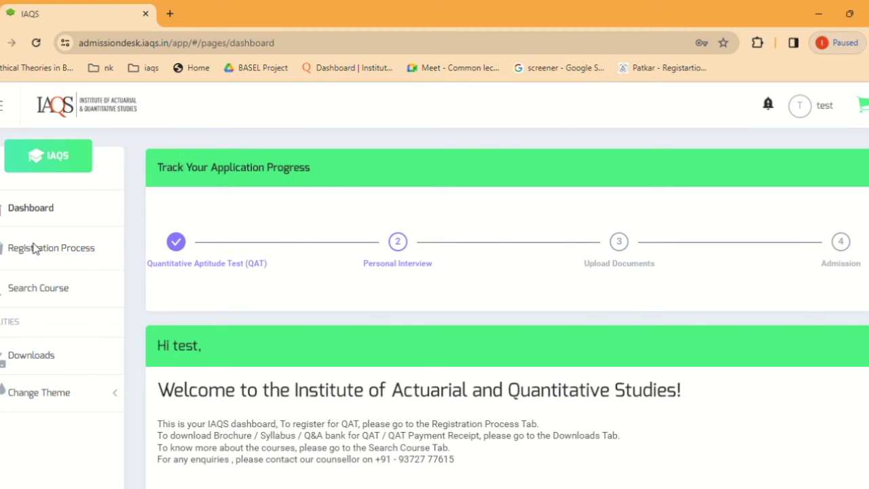
# Step: Reopen Registration Process and continue to the QAT exam date booking step
pyautogui.click(77, 251)
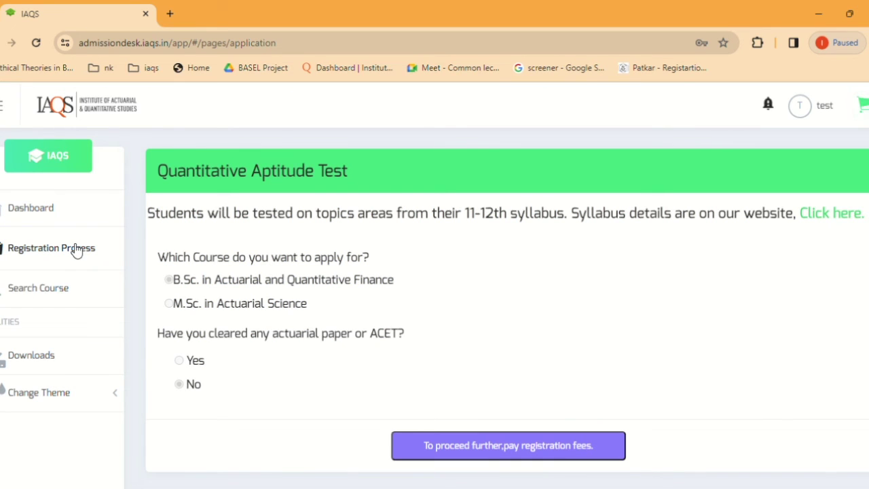
pyautogui.click(504, 443)
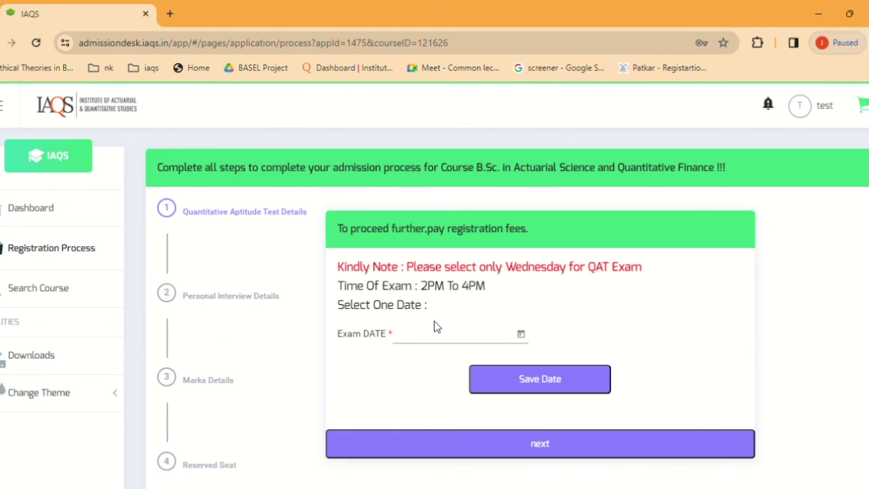
# Step: Pick Wednesday 20 March 2024 as the QAT exam date, save it and acknowledge confirmation
pyautogui.click(440, 340)
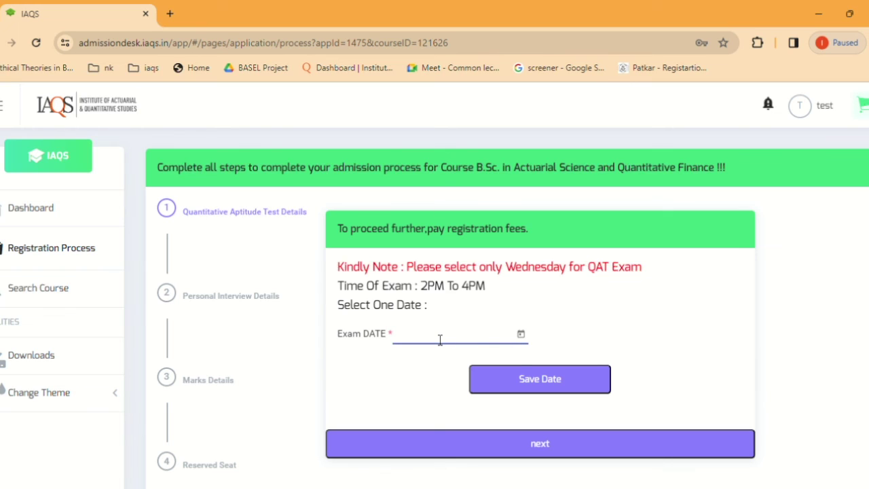
pyautogui.click(522, 335)
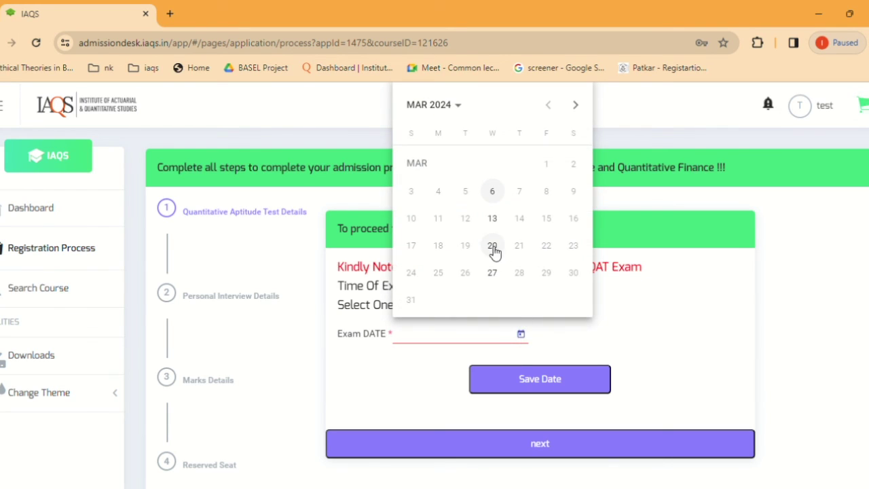
pyautogui.click(493, 247)
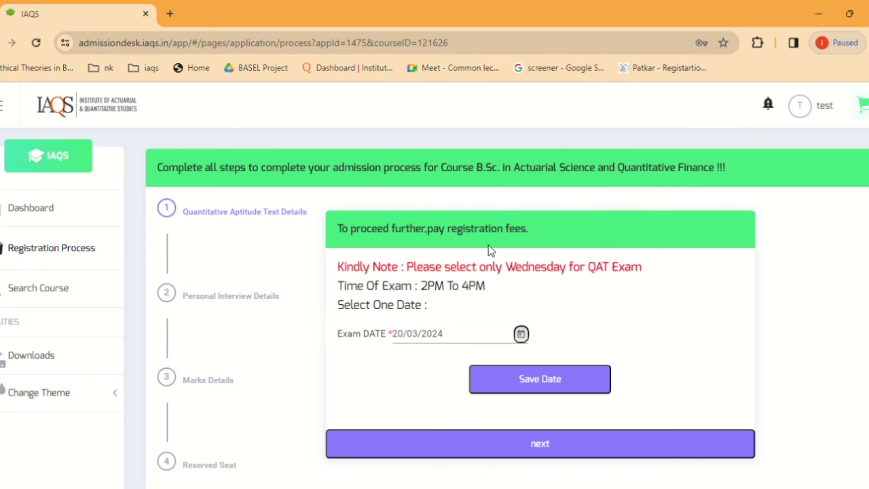
pyautogui.click(506, 379)
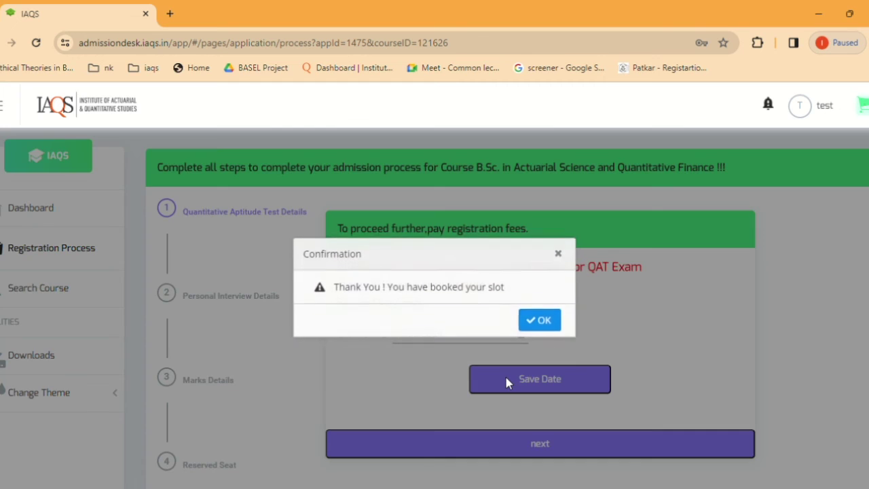
pyautogui.click(541, 319)
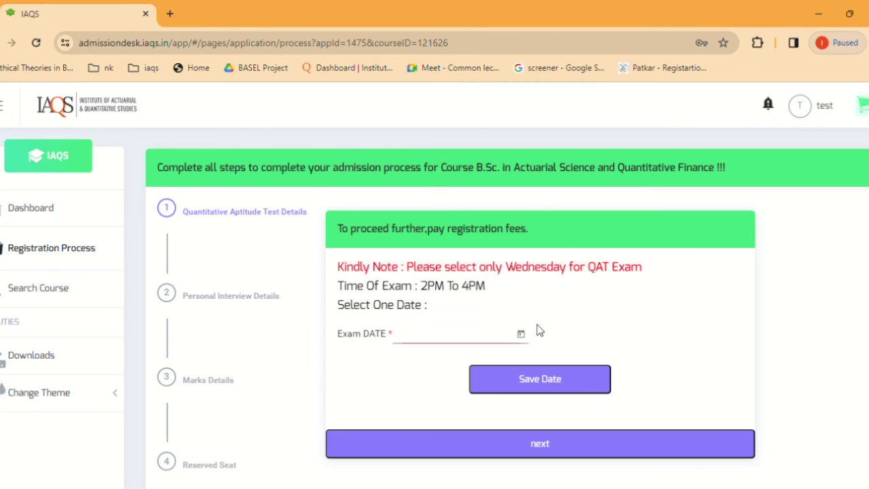